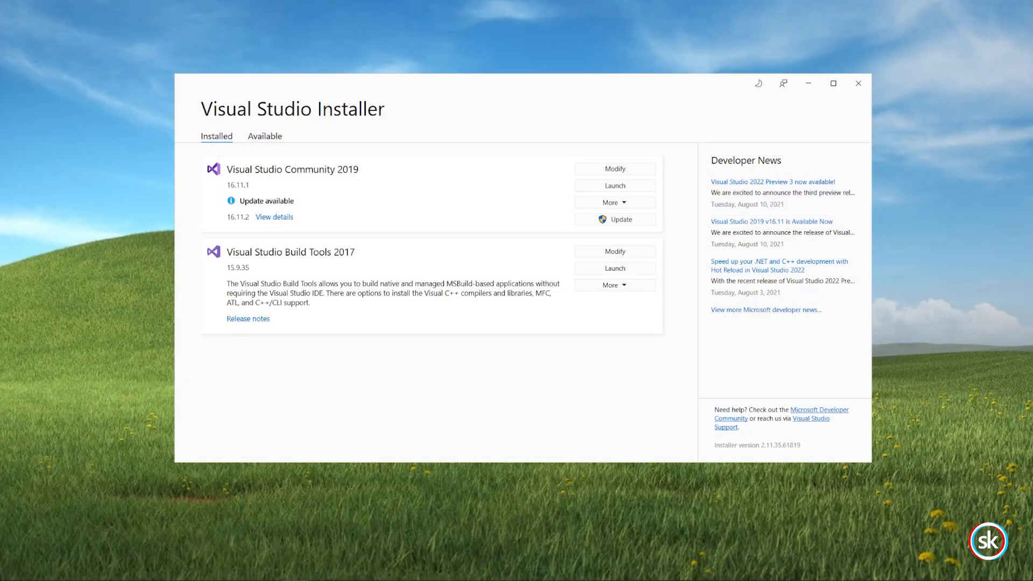
# Step: Review the installed Visual Studio 2019 workloads via Modify in the Installer
pyautogui.click(615, 169)
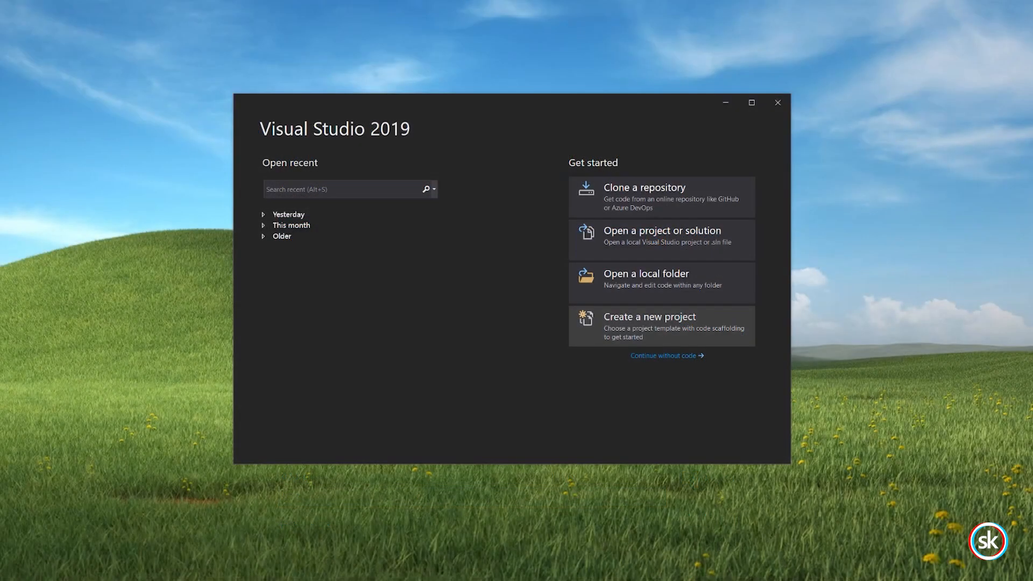
# Step: Start a new project and search the templates for StereoKit .Net Core
pyautogui.click(662, 325)
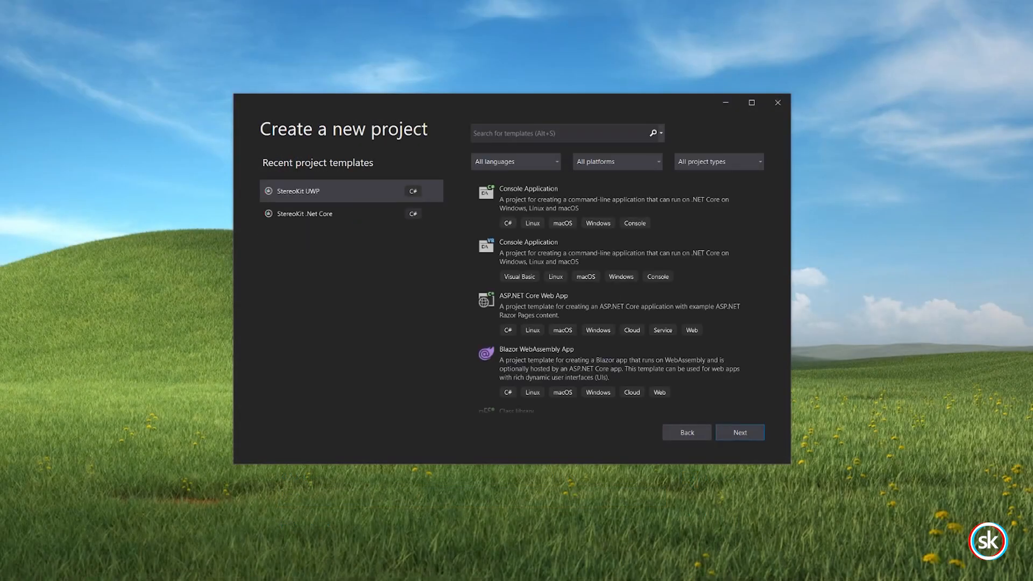
pyautogui.click(560, 134)
pyautogui.write('StereoKit')
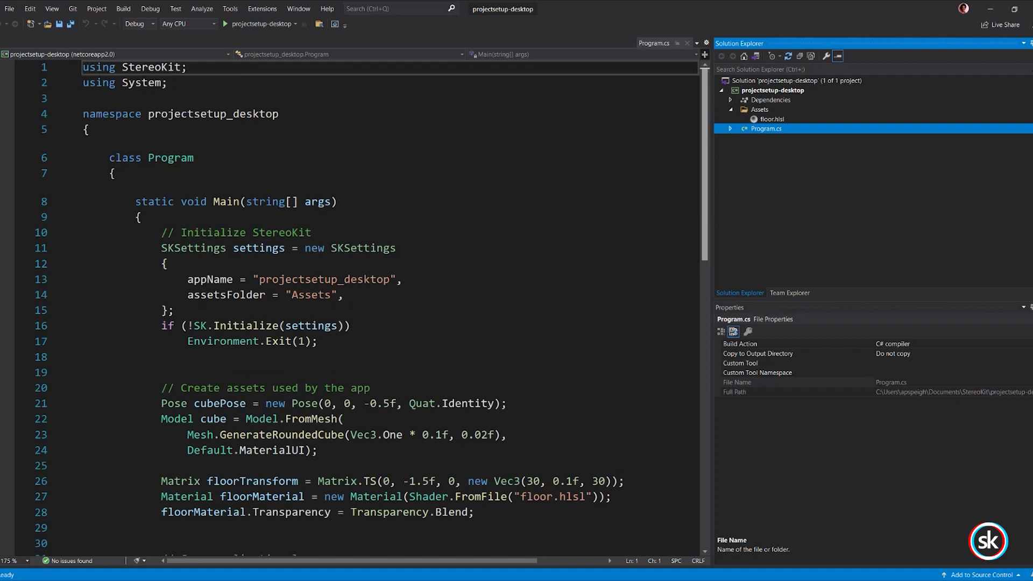
# Step: Read the boilerplate Program.cs and select it in Solution Explorer before running
pyautogui.click(404, 355)
pyautogui.scroll(-3, 405, 323)
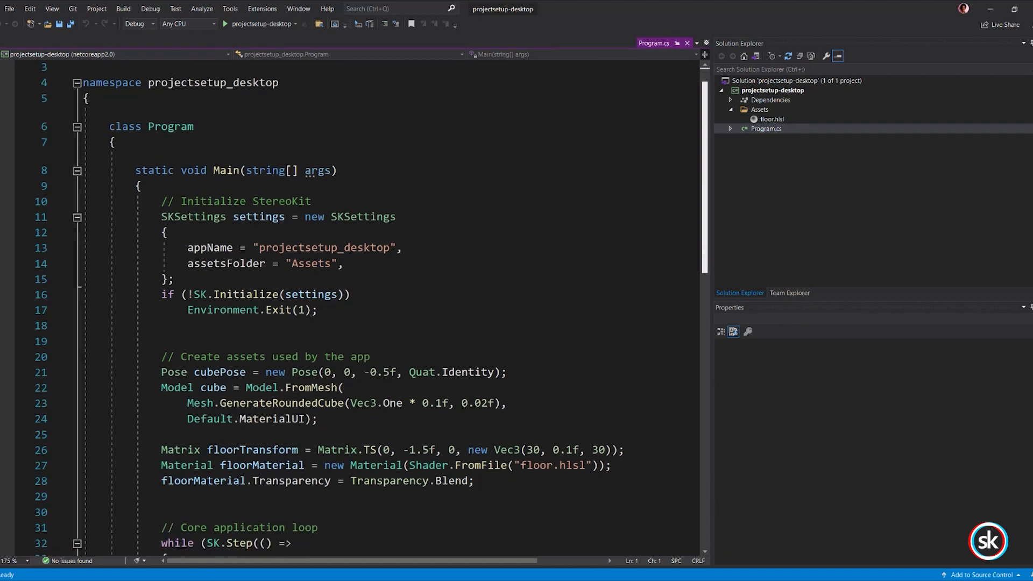
pyautogui.scroll(-2, 404, 324)
pyautogui.scroll(-2, 404, 322)
pyautogui.scroll(-2, 403, 324)
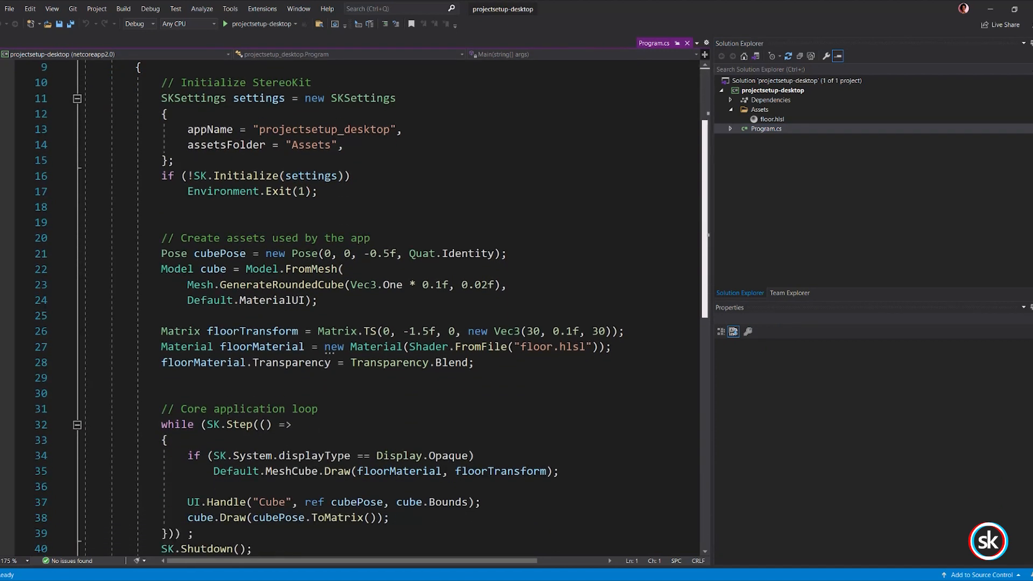
pyautogui.scroll(-1, 404, 323)
pyautogui.scroll(-1, 404, 323)
pyautogui.scroll(-1, 404, 323)
pyautogui.scroll(1, 404, 323)
pyautogui.scroll(1, 404, 324)
pyautogui.scroll(1, 404, 323)
pyautogui.scroll(2, 404, 322)
pyautogui.scroll(2, 403, 324)
pyautogui.scroll(1, 404, 323)
pyautogui.scroll(1, 404, 323)
pyautogui.scroll(2, 404, 323)
pyautogui.click(767, 128)
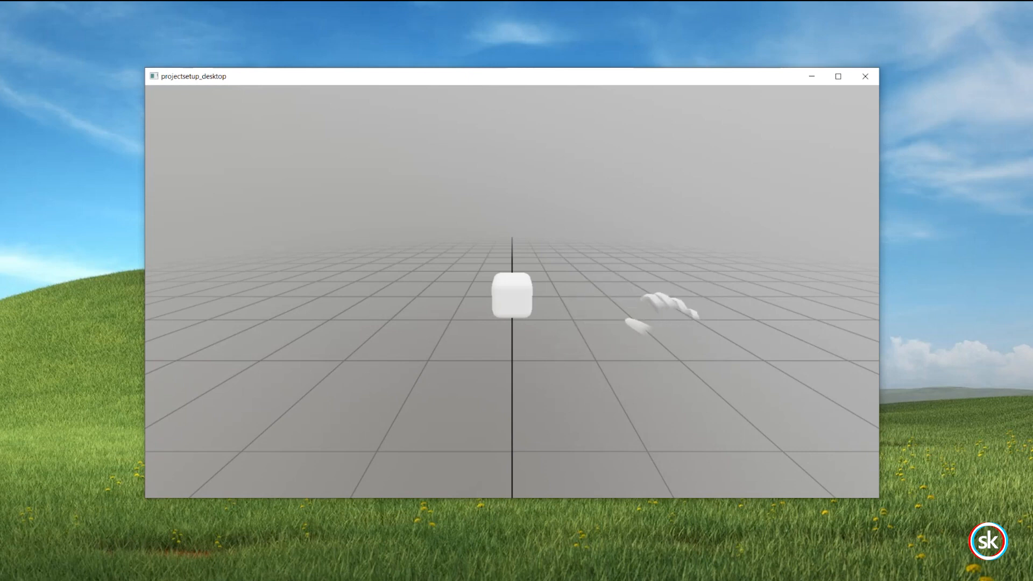
# Step: Grab the rounded cube with the simulated hand and drag it to the left
pyautogui.moveTo(517, 295)
pyautogui.mouseDown()
pyautogui.moveTo(597, 290)
pyautogui.moveTo(303, 335)
pyautogui.mouseUp()
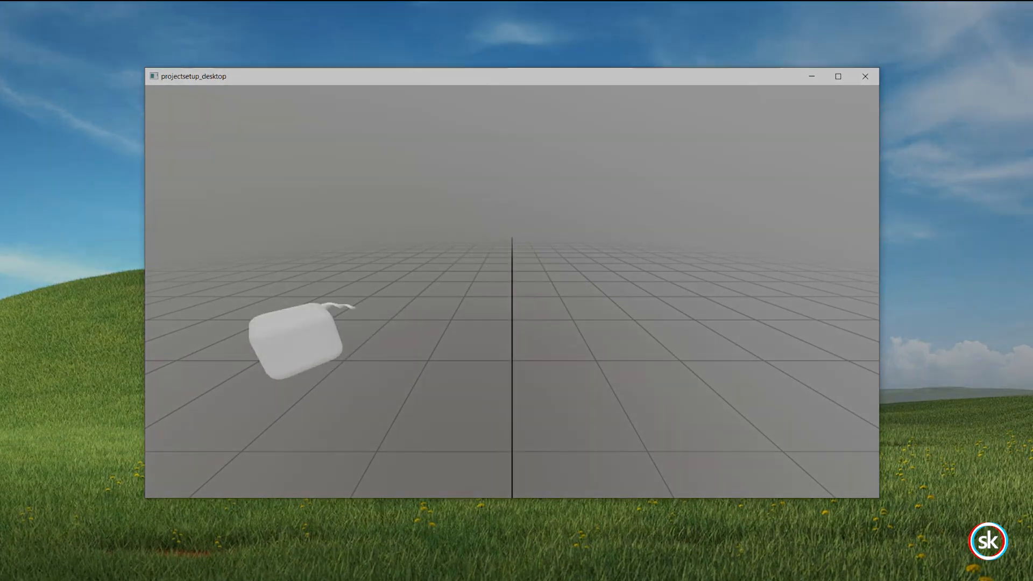